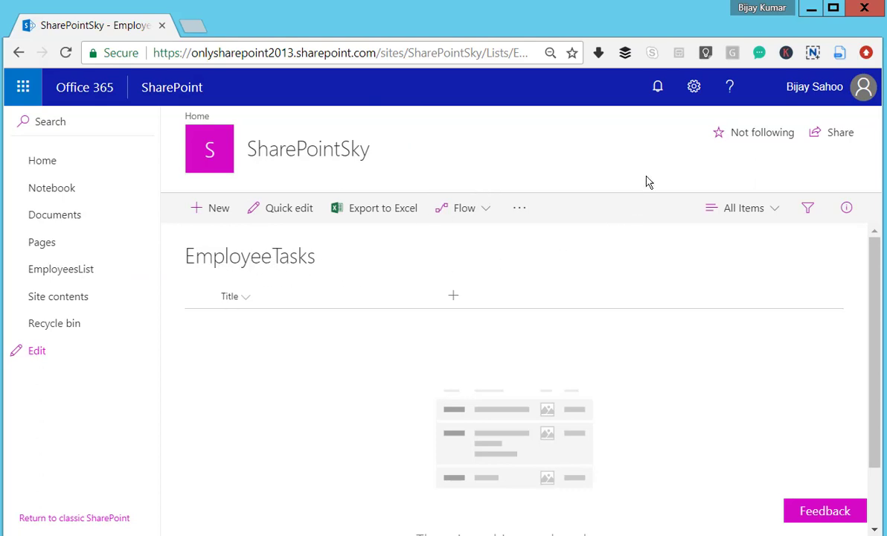
Open List settings for EmployeeTasks from the gear menu to view its name and web address
click(694, 90)
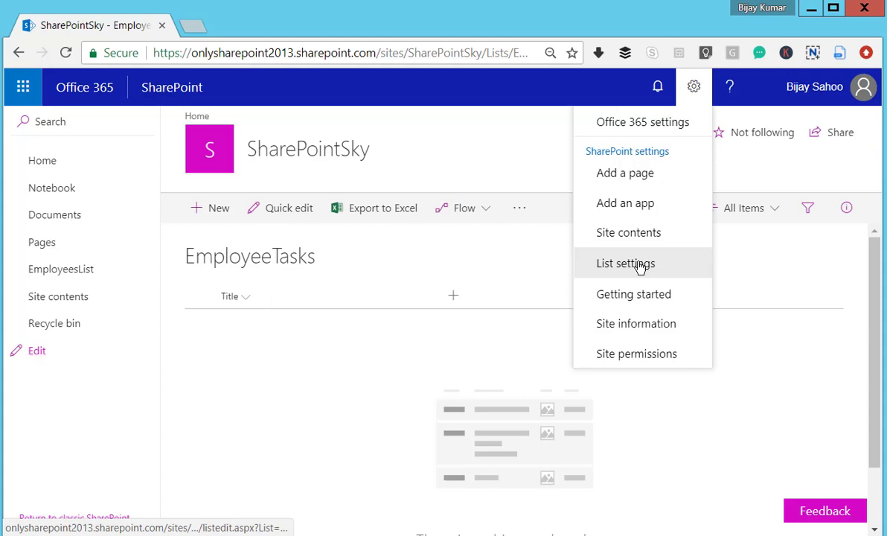
click(682, 269)
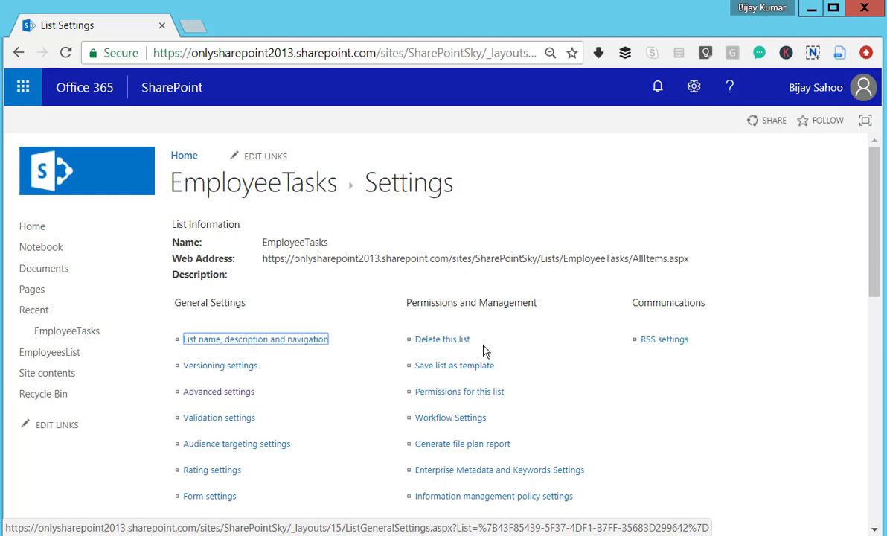
scroll(482, 351, down, 4)
scroll(320, 335, up, 4)
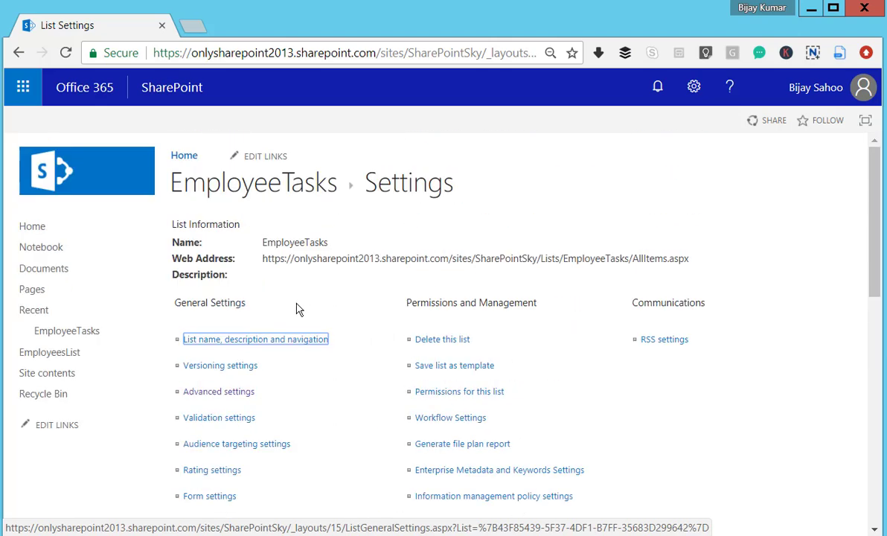
Set 'Allow management of content types?' to Yes in EmployeeTasks advanced settings and save
click(233, 391)
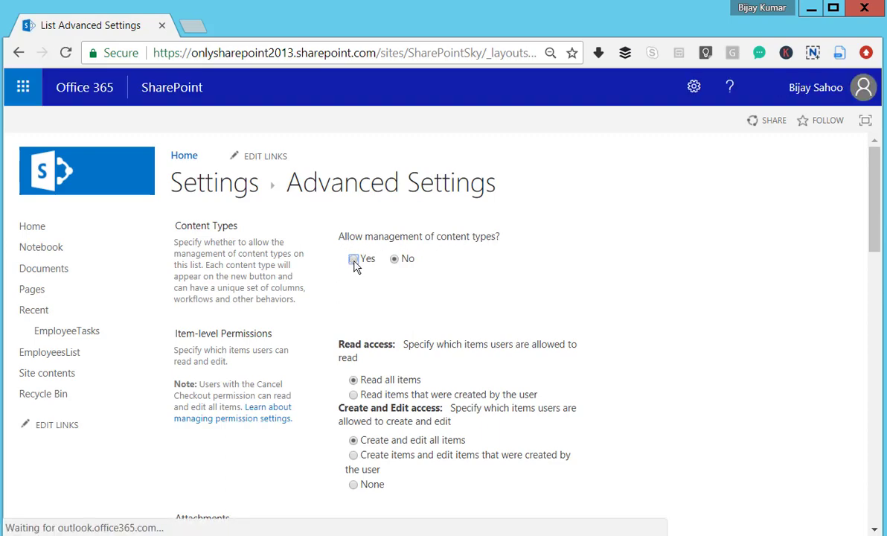
click(354, 261)
scroll(402, 349, down, 10)
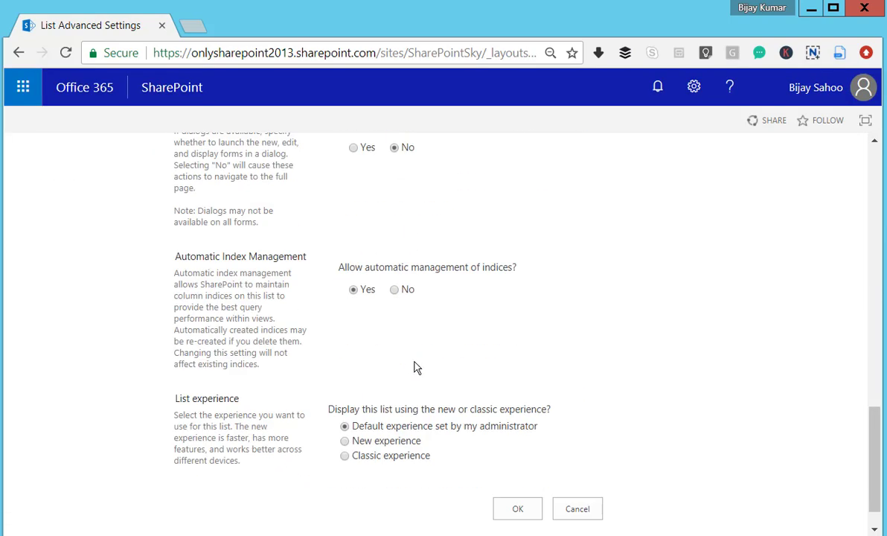
click(509, 514)
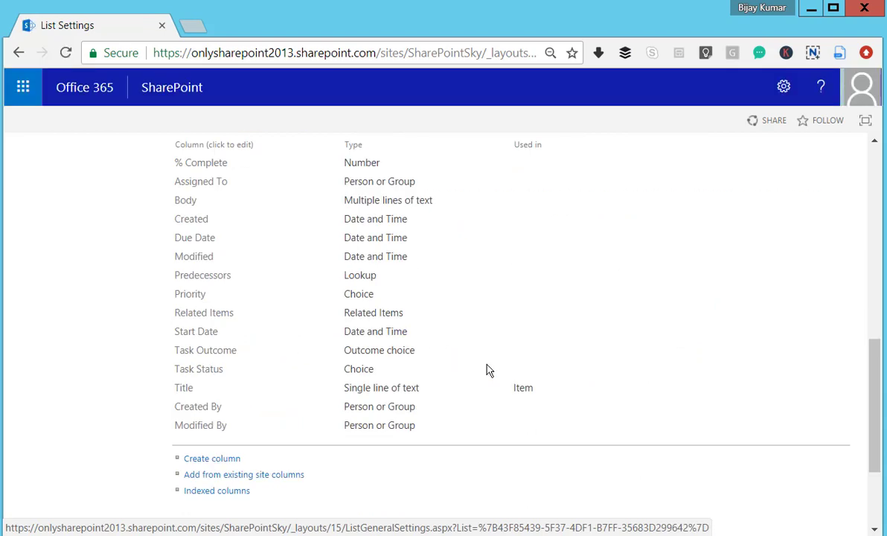
scroll(350, 282, up, 2)
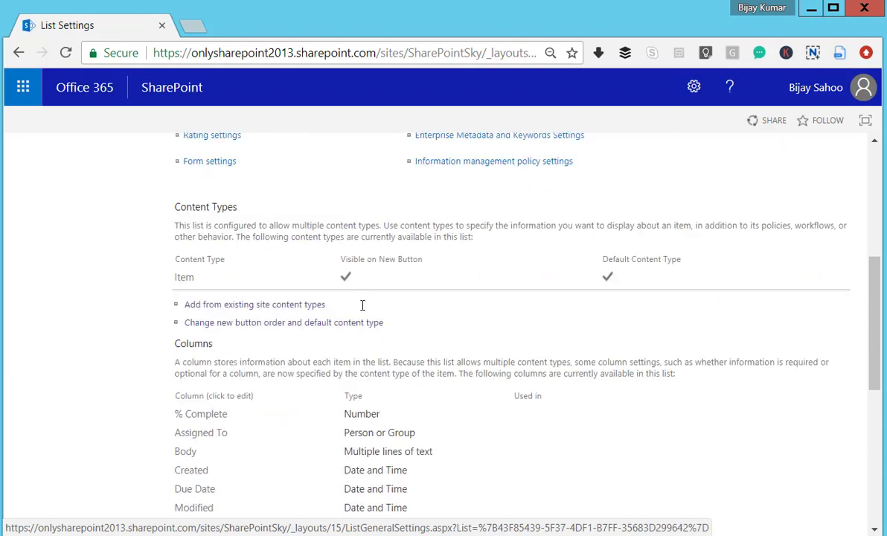
Add the Task content type from the List Content Types group to EmployeeTasks
click(259, 305)
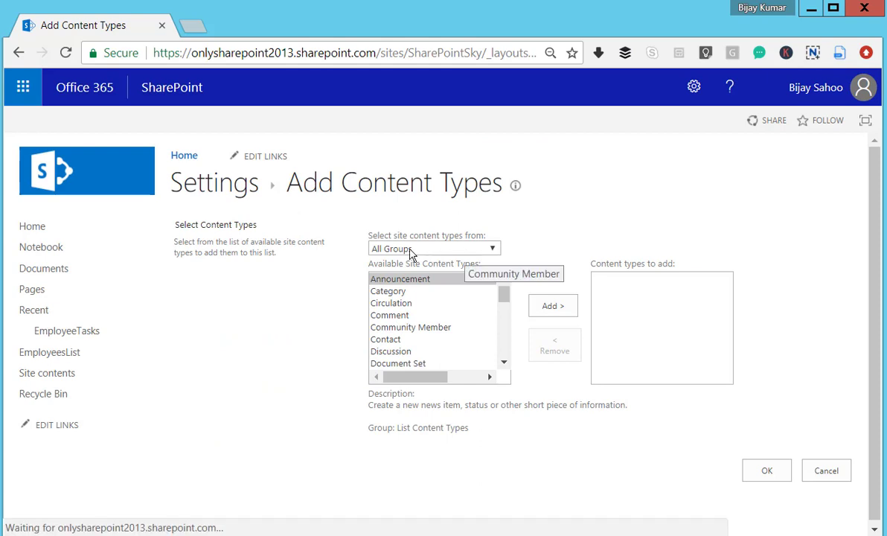
click(480, 251)
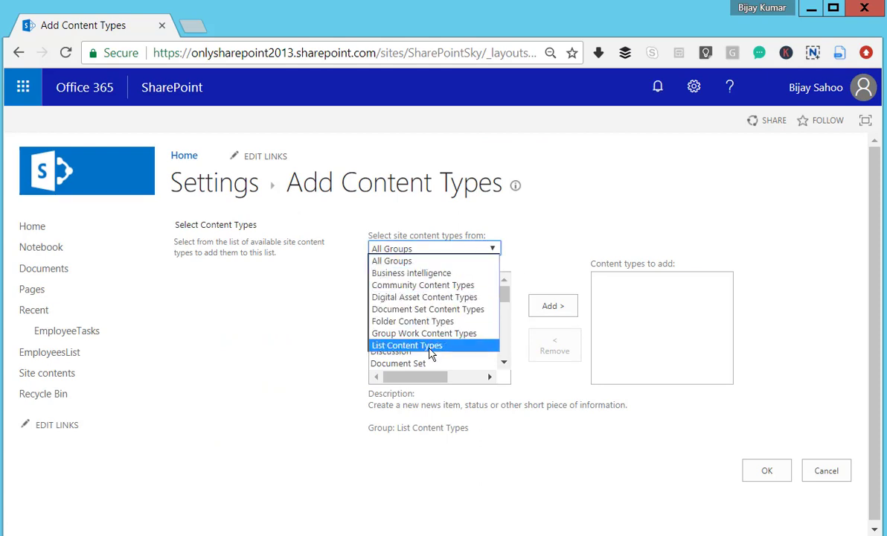
click(446, 348)
drag(504, 306, 504, 364)
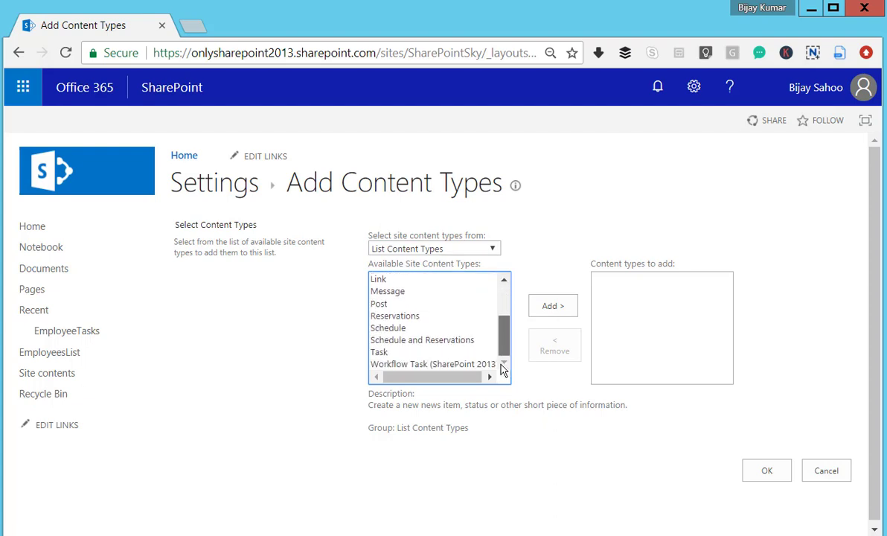
click(381, 351)
click(541, 314)
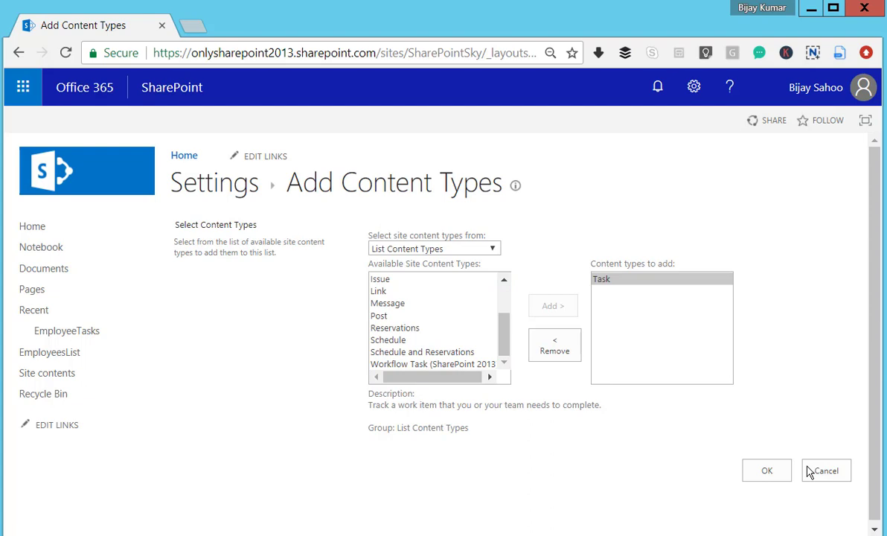
click(768, 473)
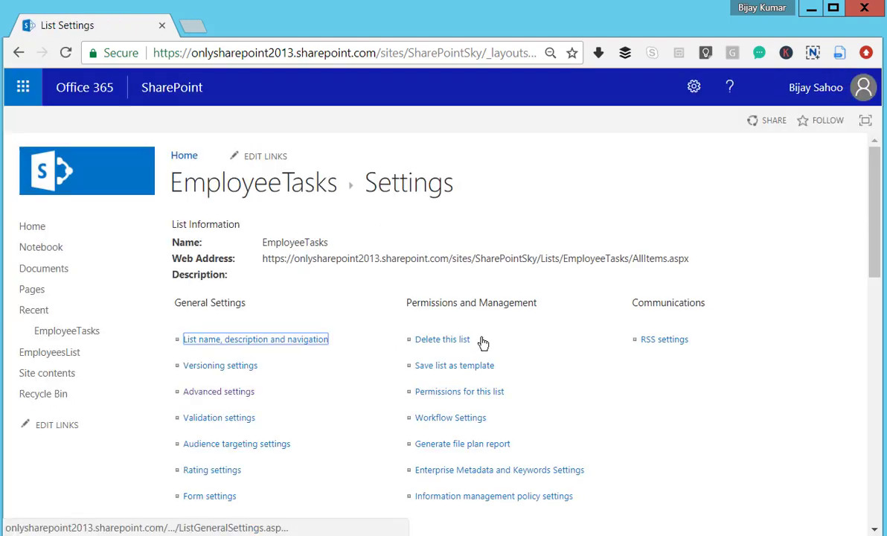
Return to the EmployeeTasks list and check the New menu offers Item, Task and Link
scroll(482, 342, down, 3)
scroll(482, 342, up, 3)
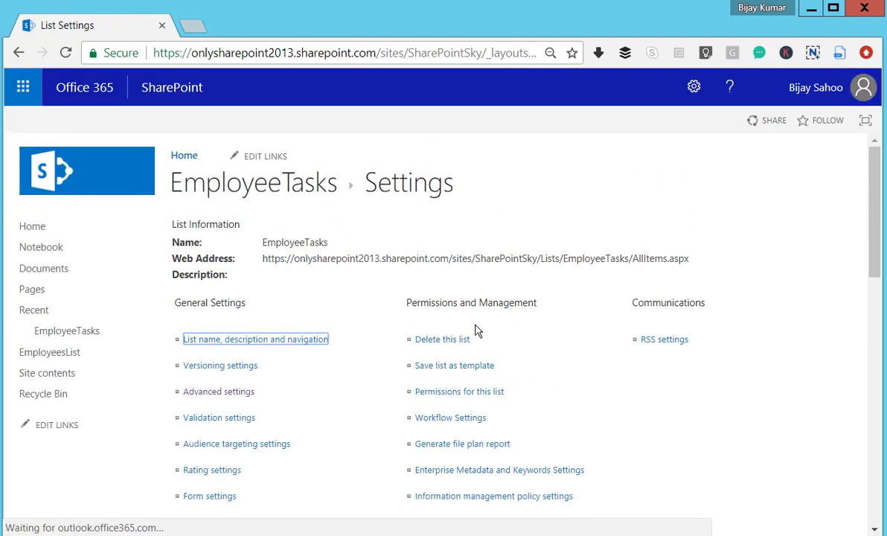
click(280, 193)
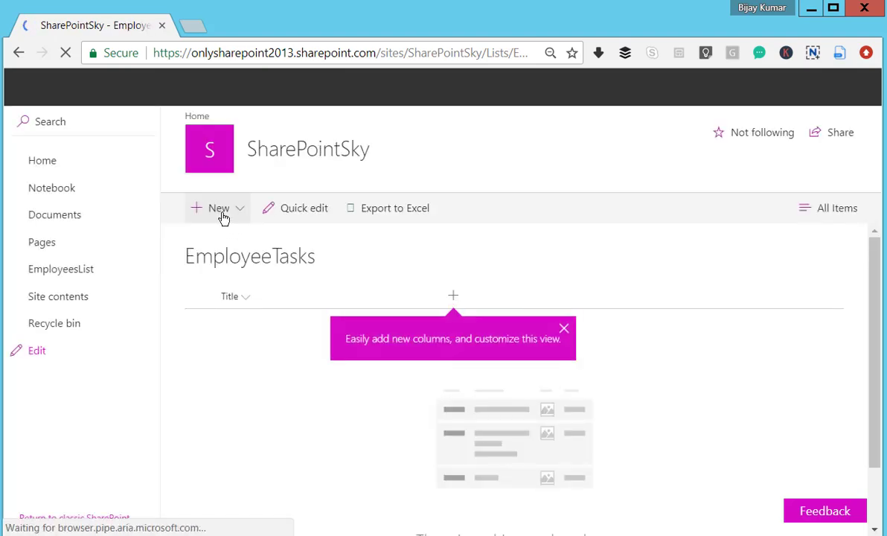
click(242, 215)
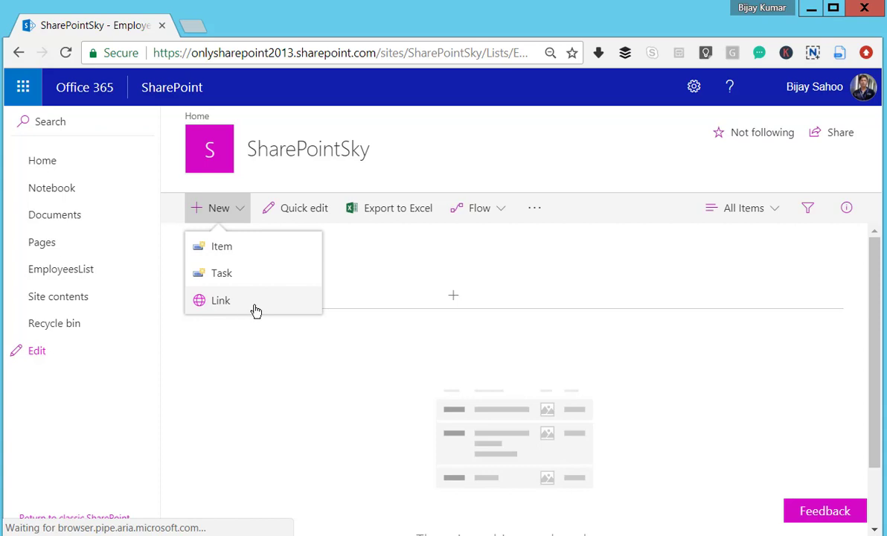
click(303, 382)
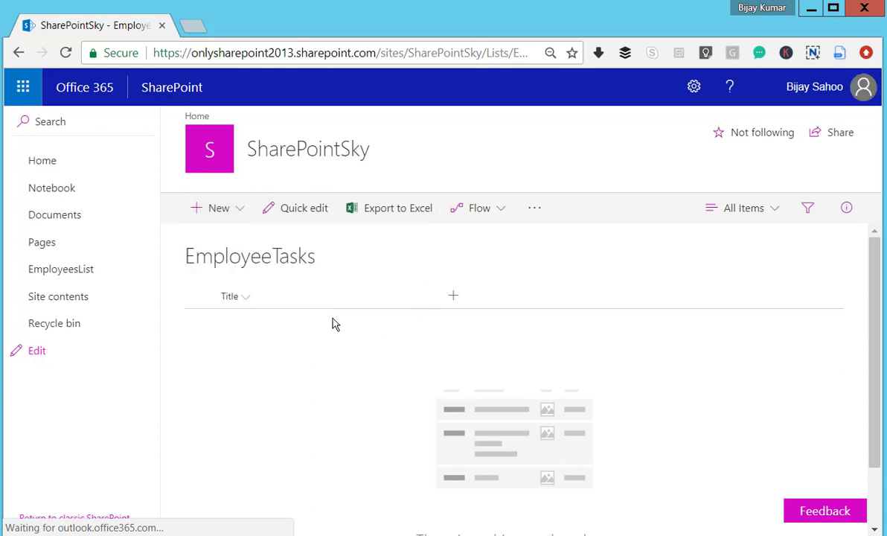
click(243, 211)
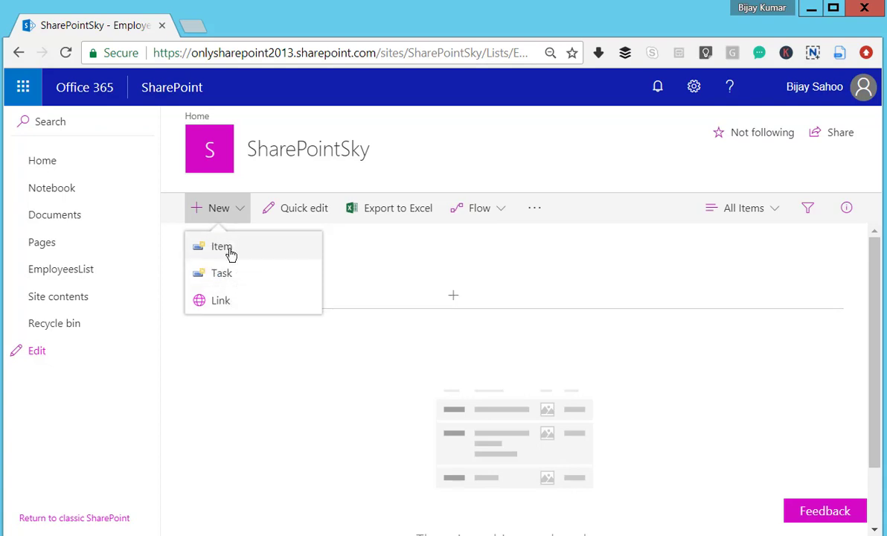
Go to EmployeeTasks list settings and open 'Change new button order and default content type'
click(271, 350)
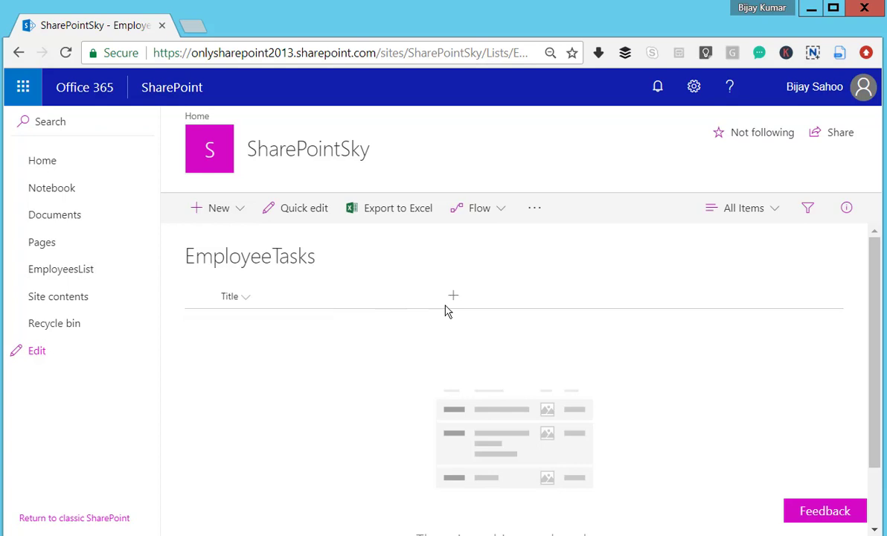
click(694, 87)
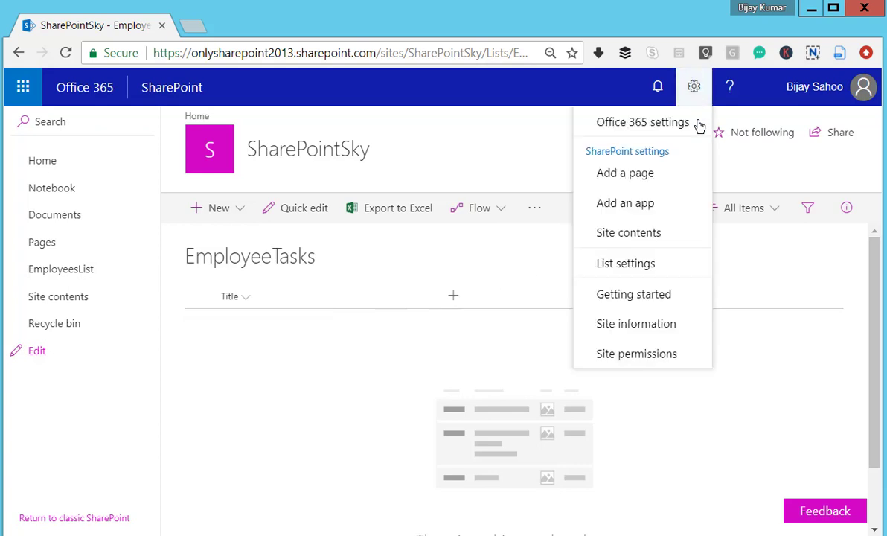
click(644, 272)
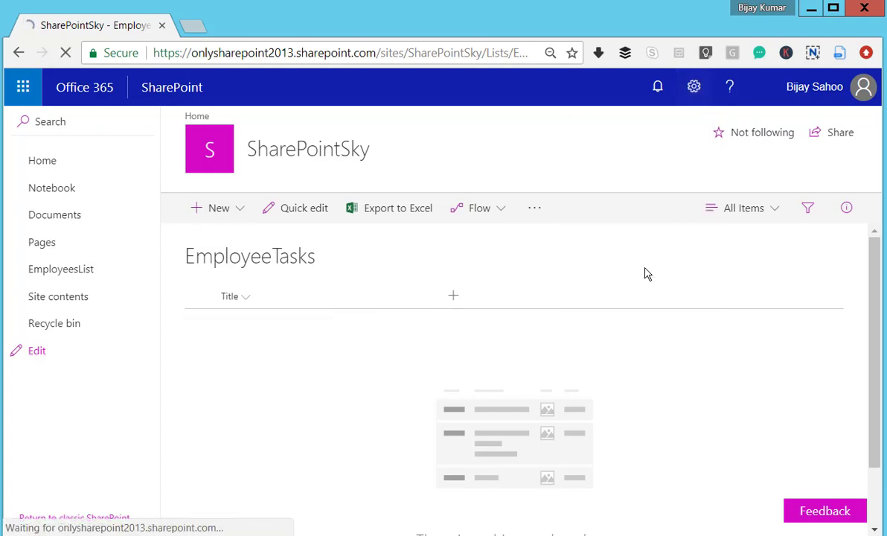
scroll(417, 367, down, 7)
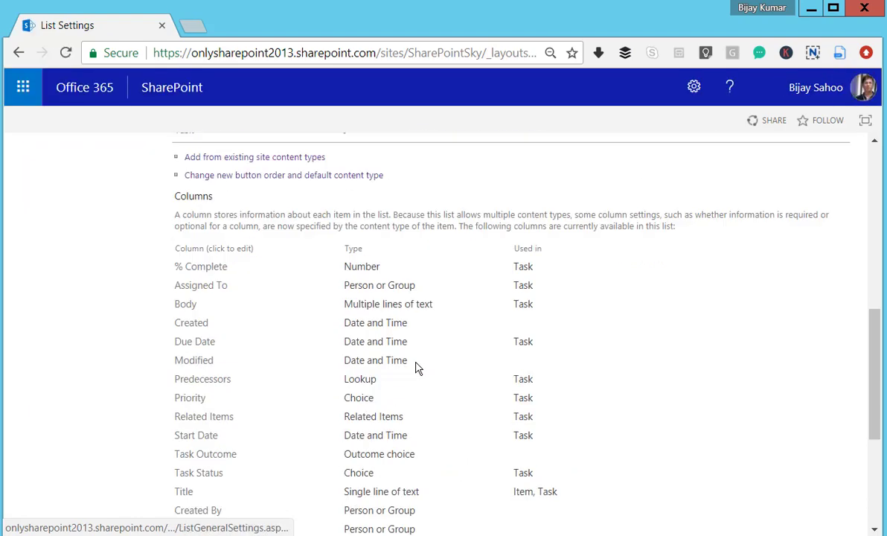
scroll(417, 368, up, 2)
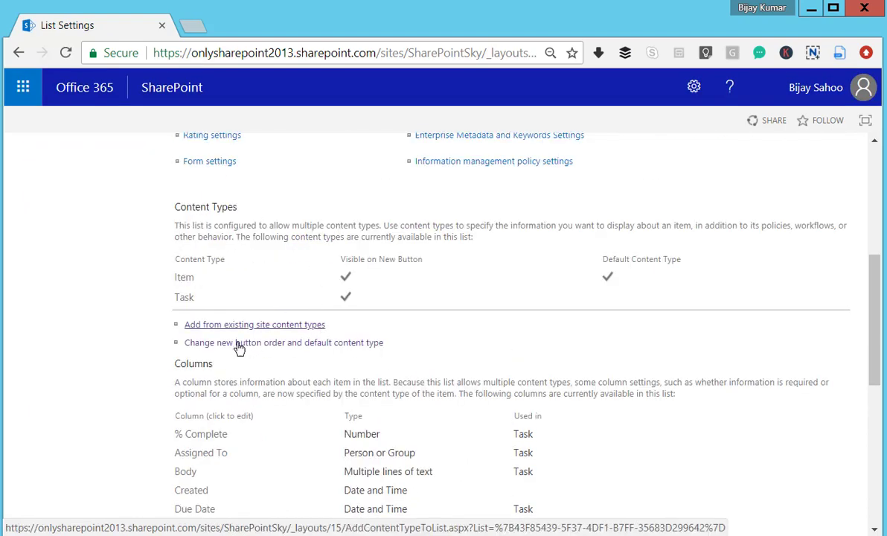
click(353, 343)
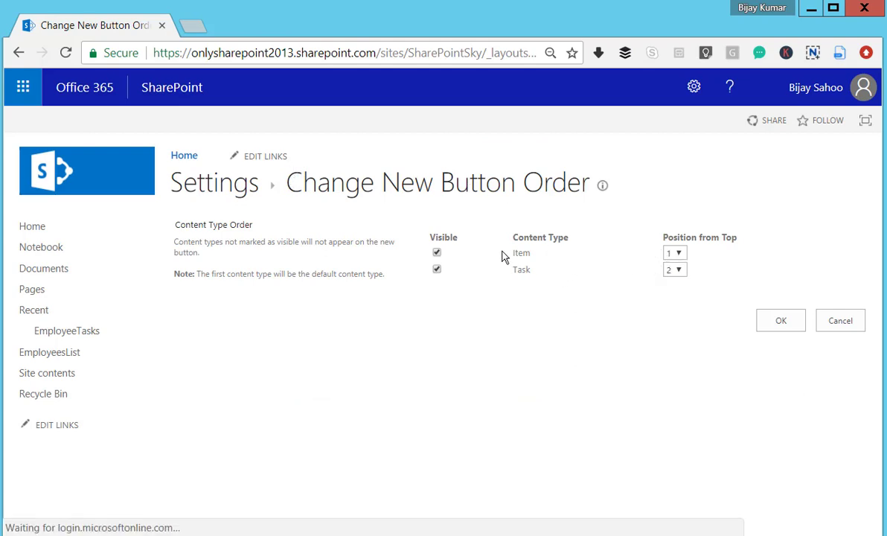
Set Task's Position from Top to 1, leaving Item at 2, and save the order
click(677, 269)
click(673, 278)
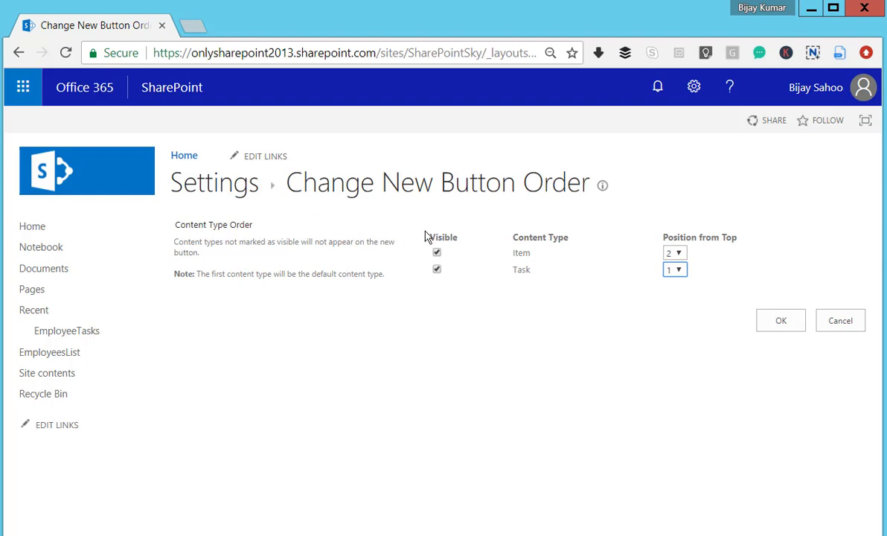
click(436, 270)
click(802, 335)
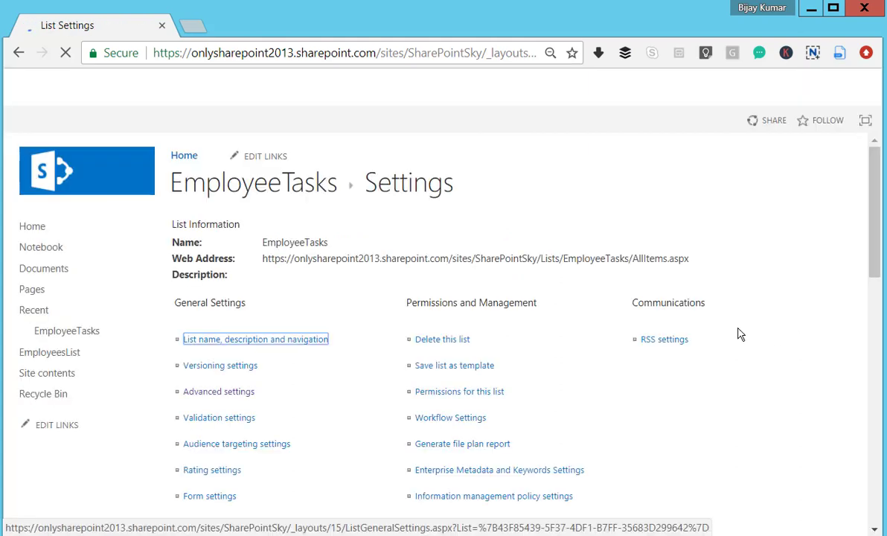
Return to the EmployeeTasks list and verify the New menu lists Task first
click(230, 195)
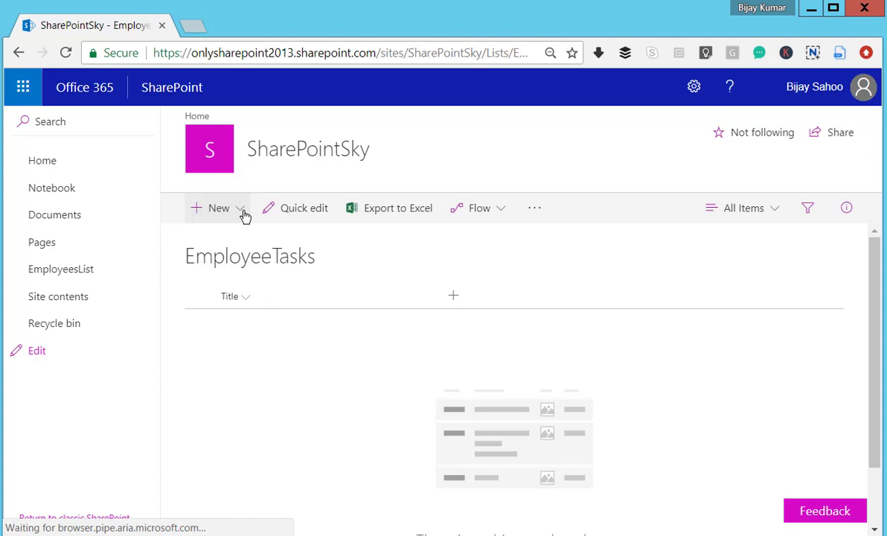
click(243, 216)
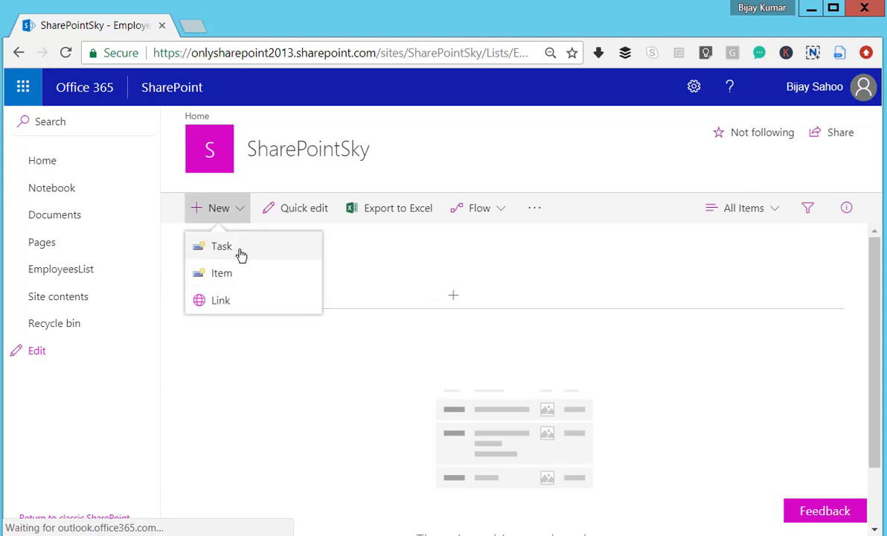